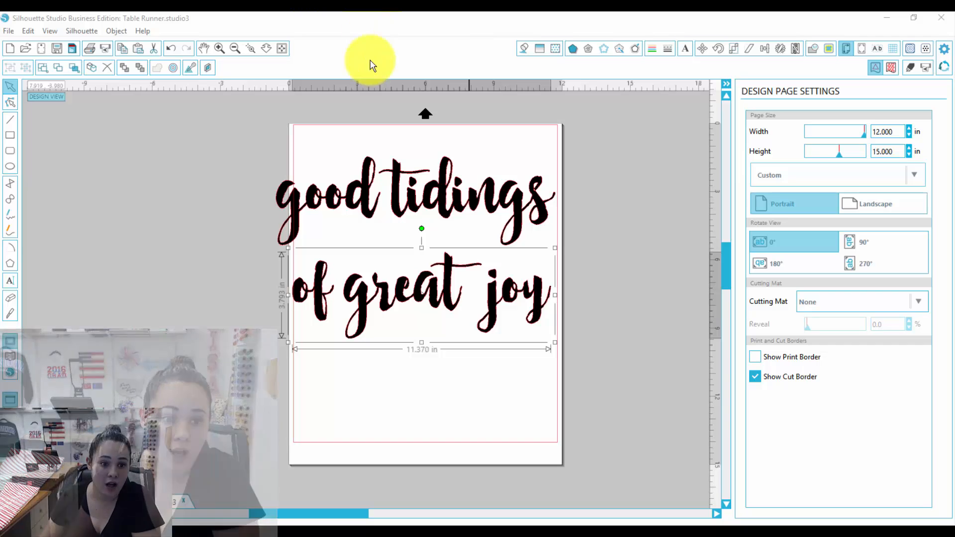
Step: Group the text lines "good tidings" and "of great joy" into one object
click(424, 413)
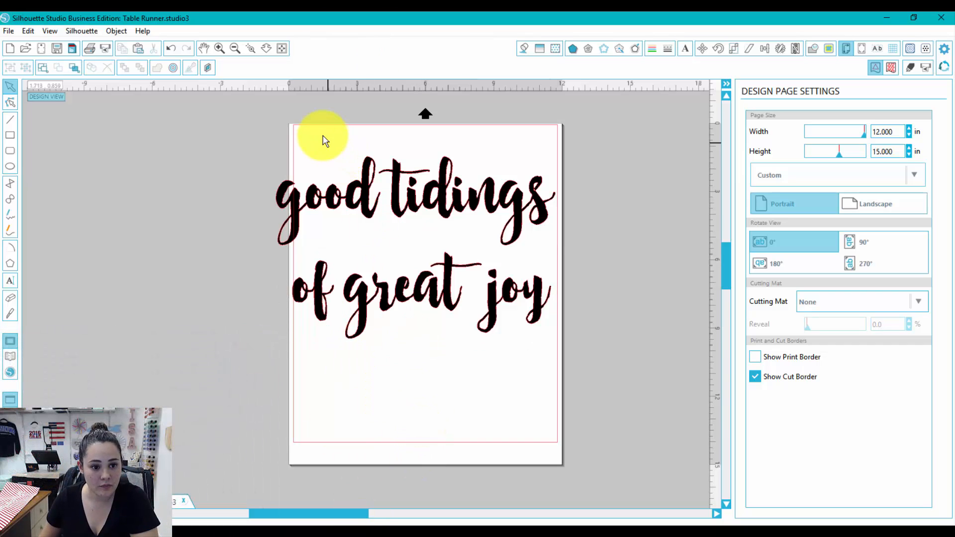
drag(323, 138, 374, 330)
right_click(390, 306)
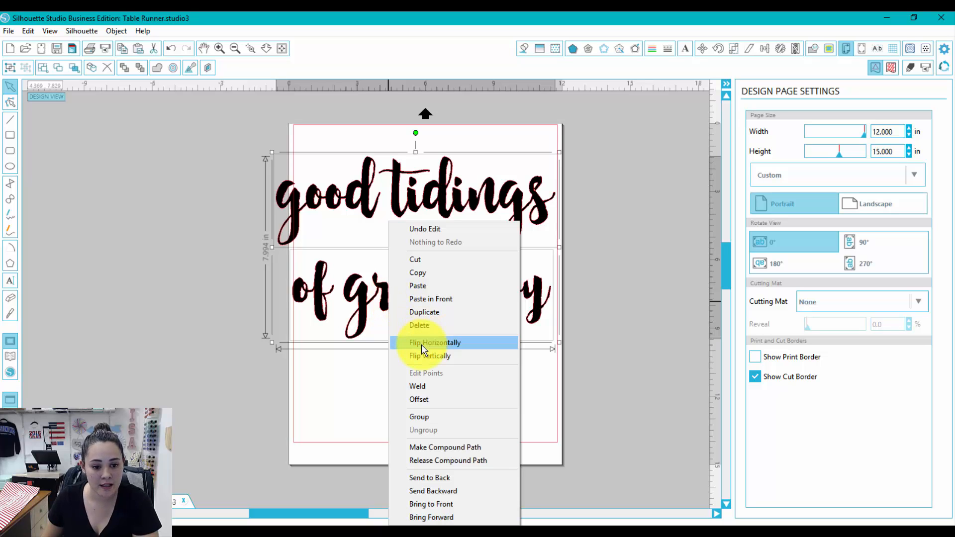
click(424, 417)
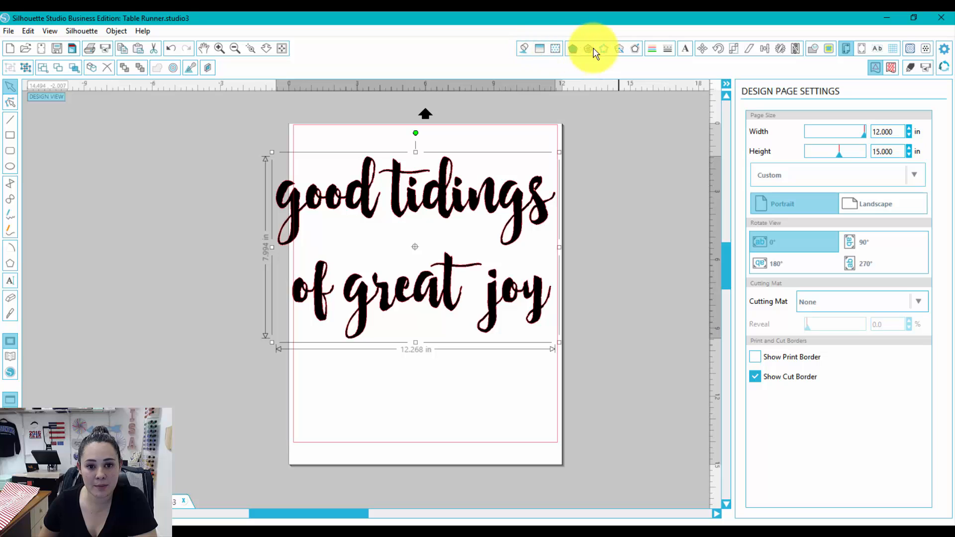
Step: Create a rounded outer offset of 0.125 in around the grouped black lettering
click(637, 49)
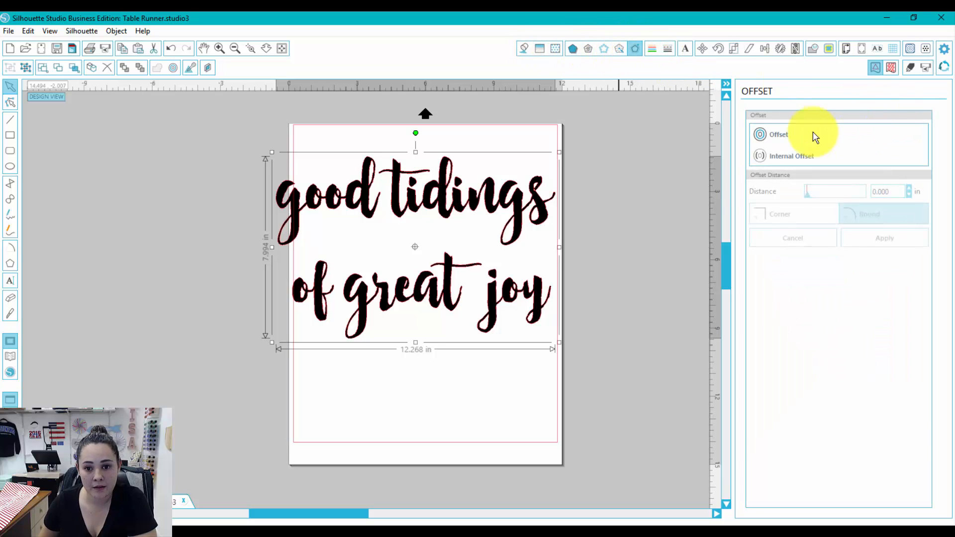
click(796, 136)
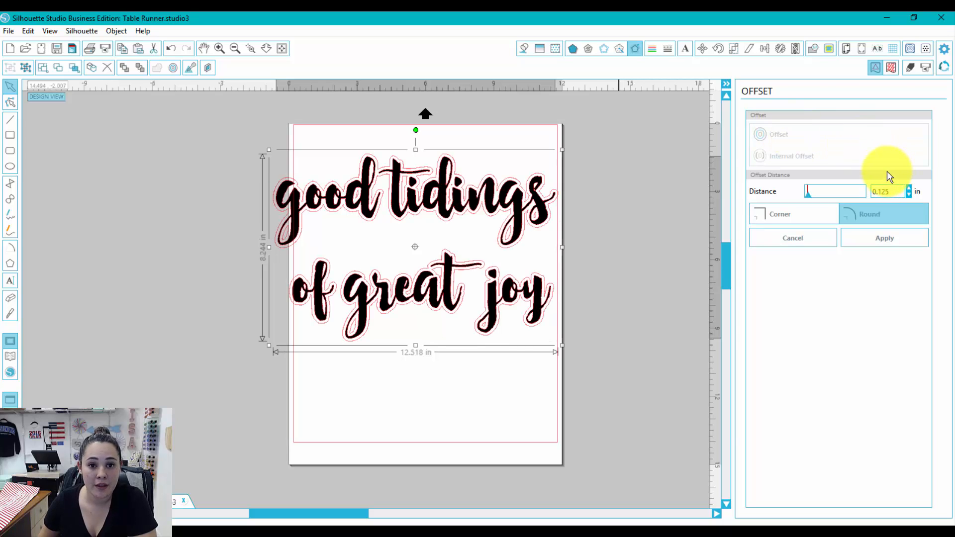
click(871, 244)
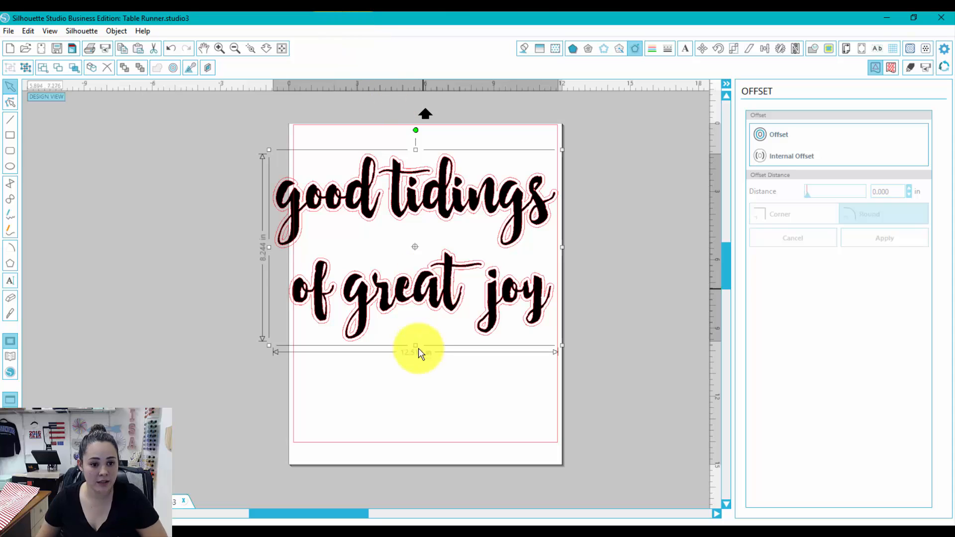
click(410, 363)
Step: Try moving the black lettering down off its offset outline and undo the move
drag(431, 300, 423, 430)
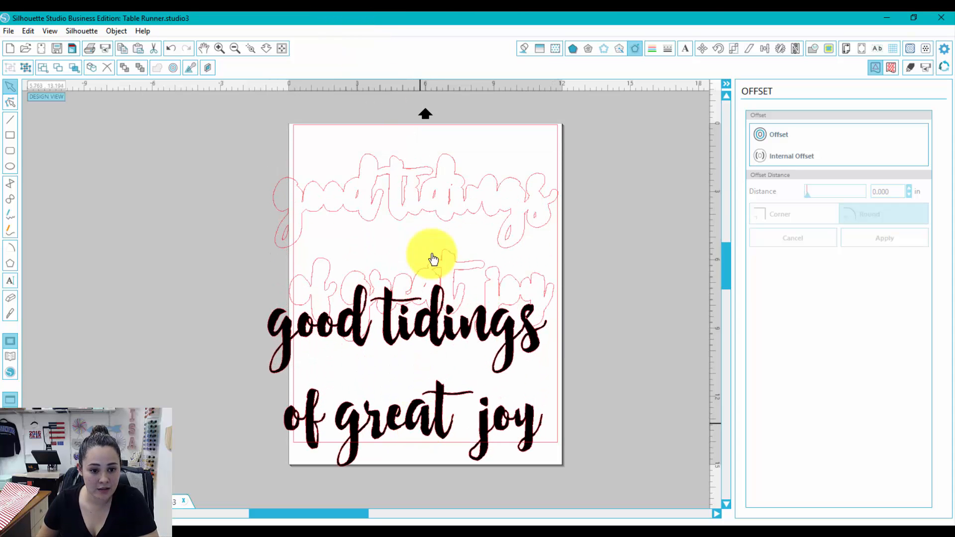
click(462, 340)
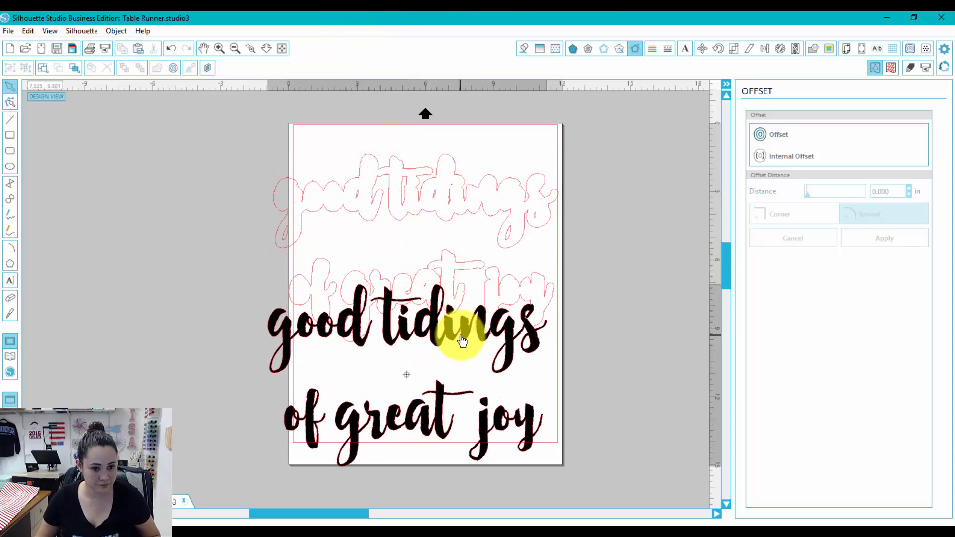
key(ctrl+z)
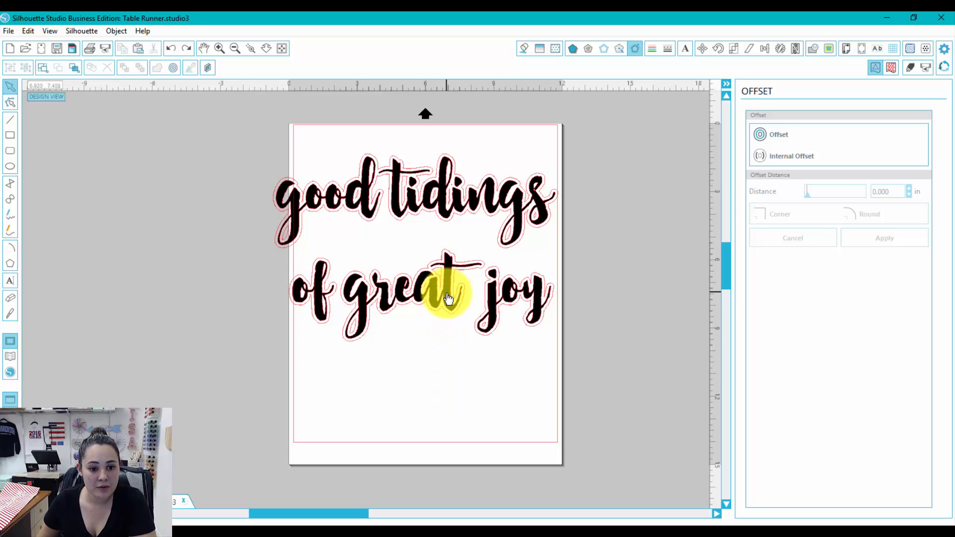
Step: Create a rounded internal offset of 0.02 in from the black lettering
click(448, 300)
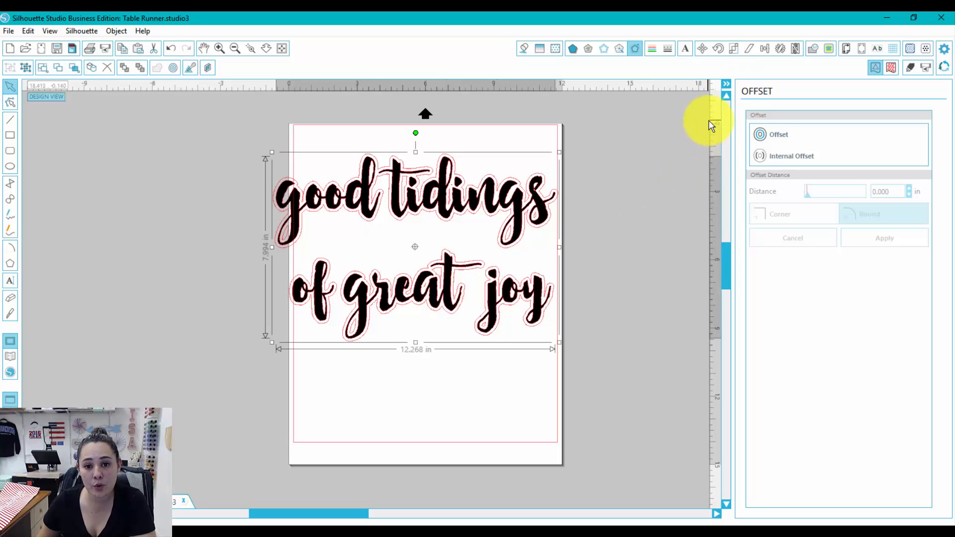
click(779, 160)
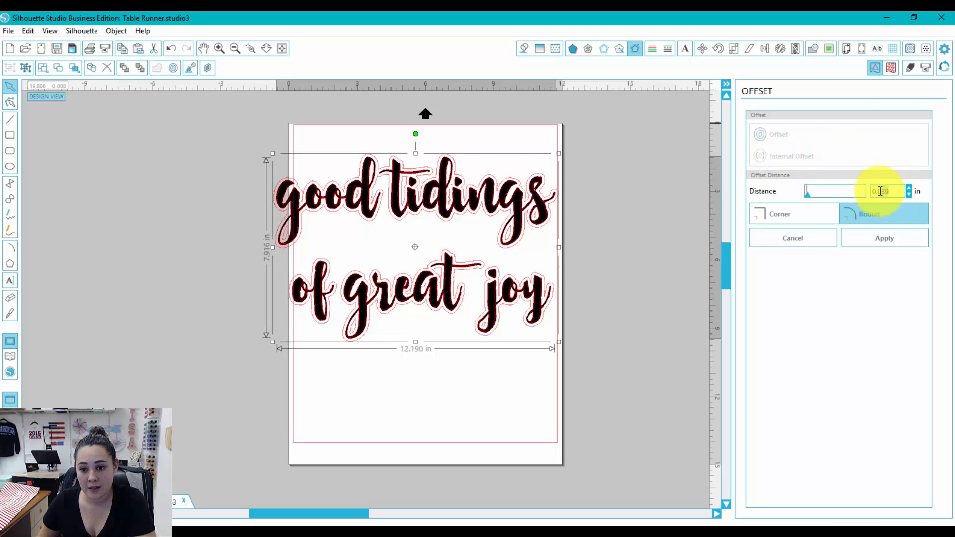
drag(879, 192, 941, 194)
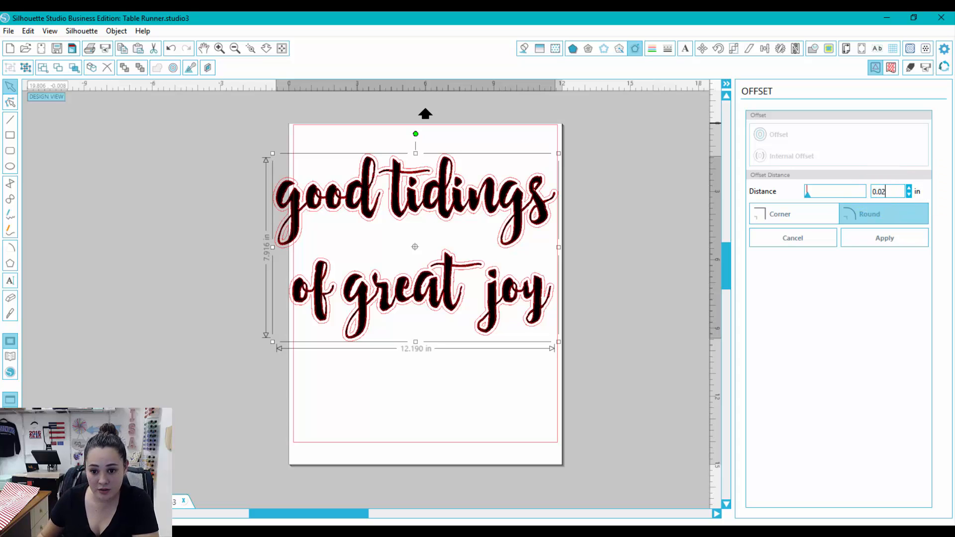
click(878, 240)
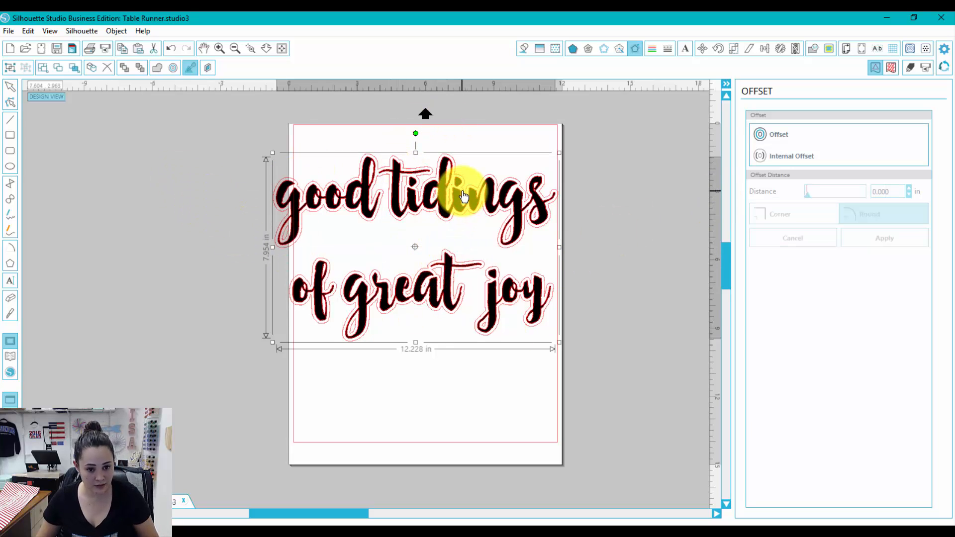
click(458, 384)
Step: Move the black lettering off the page to the left, leaving both offset outlines in place
drag(435, 306, 113, 330)
click(341, 133)
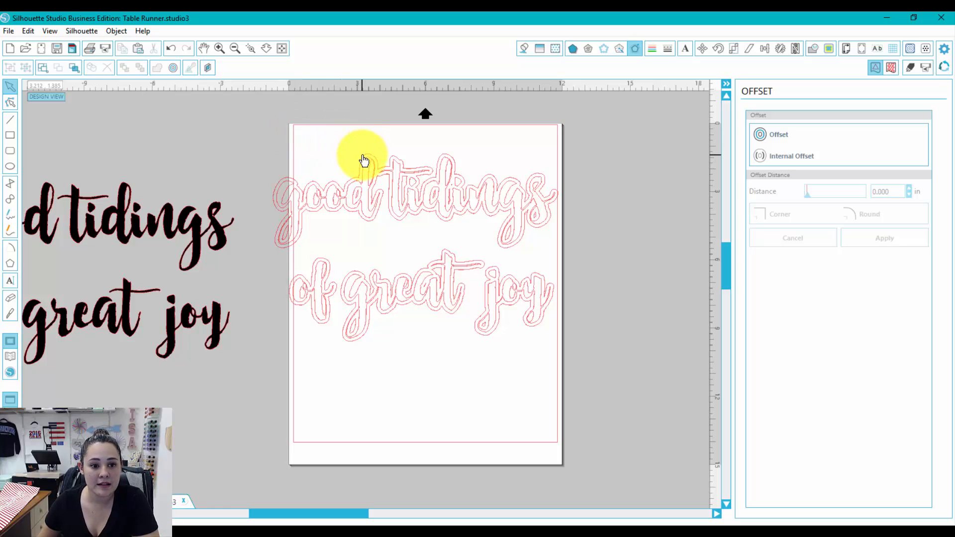
click(364, 160)
click(374, 132)
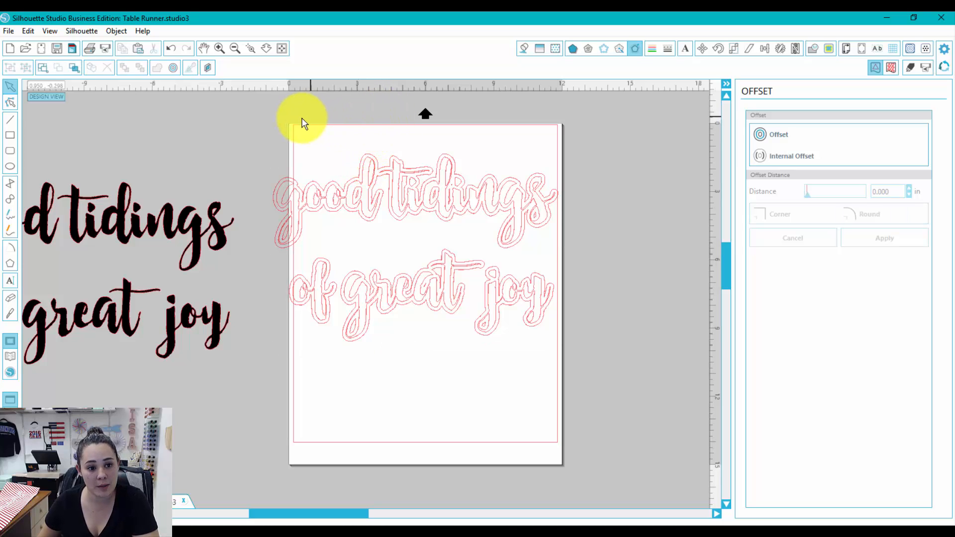
Step: Make a compound path from the outer and internal offset outlines
drag(252, 120, 580, 362)
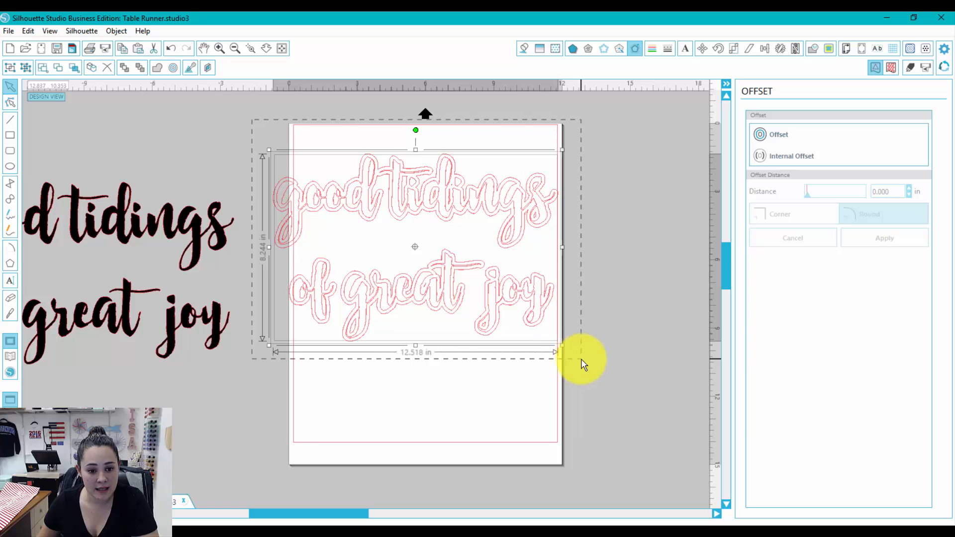
right_click(526, 308)
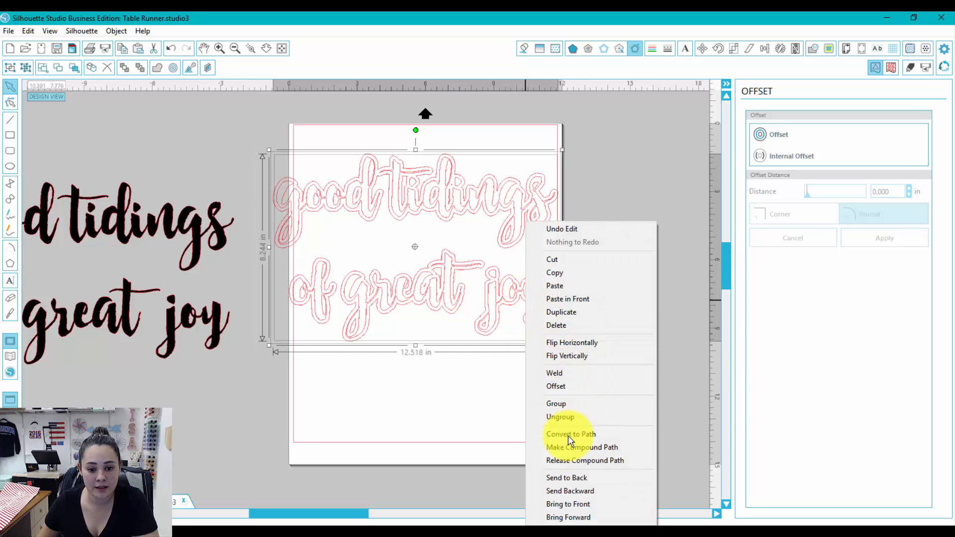
click(568, 447)
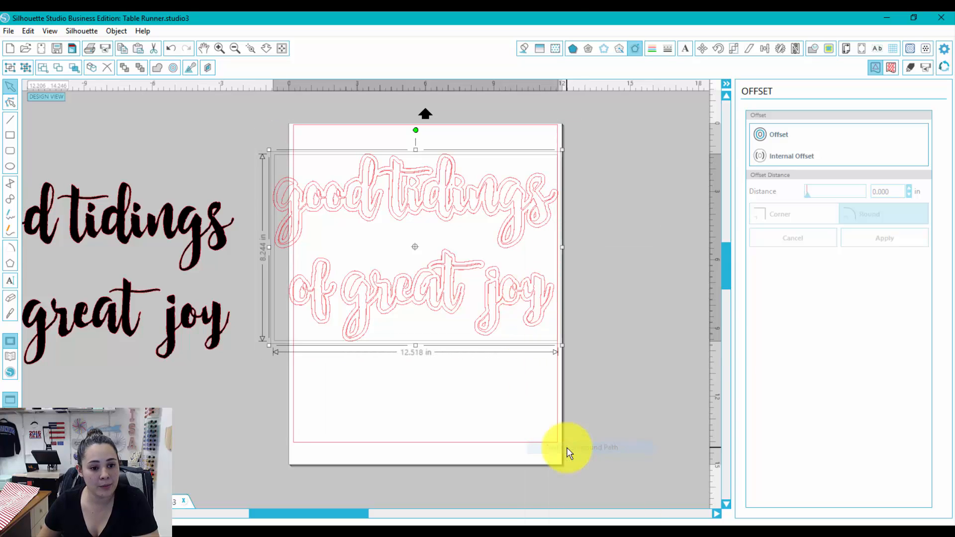
Step: Fill the compound offset path with green and check the result up close on "of great joy"
click(524, 49)
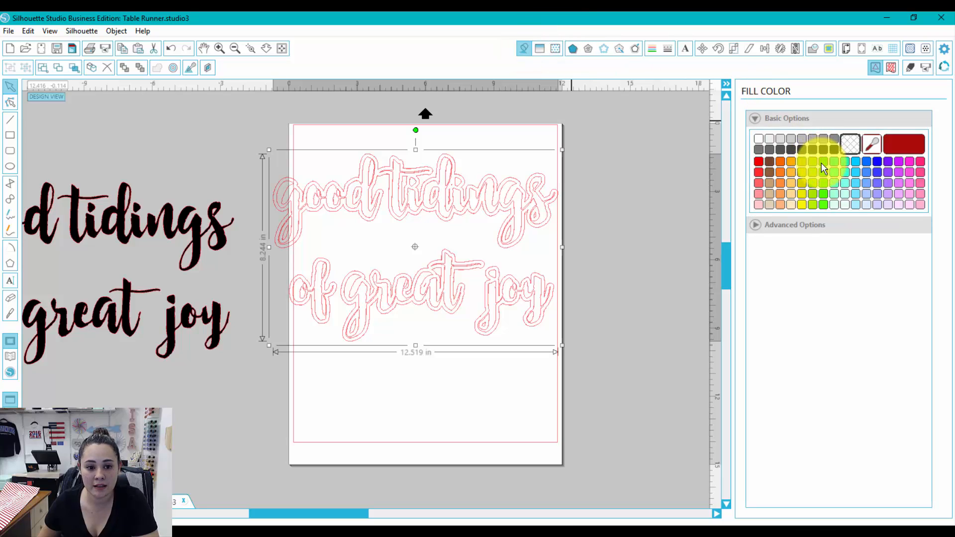
click(822, 163)
click(487, 398)
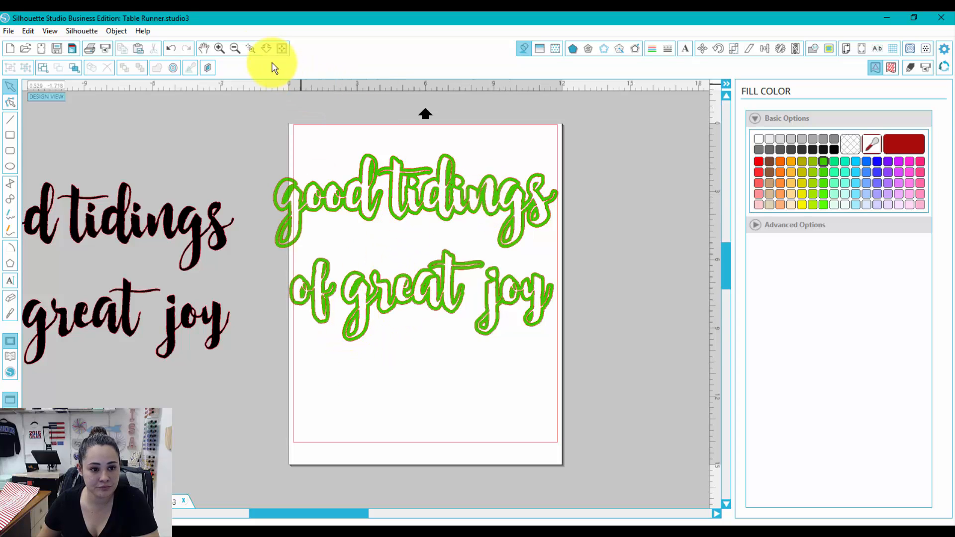
click(251, 49)
drag(346, 297, 397, 354)
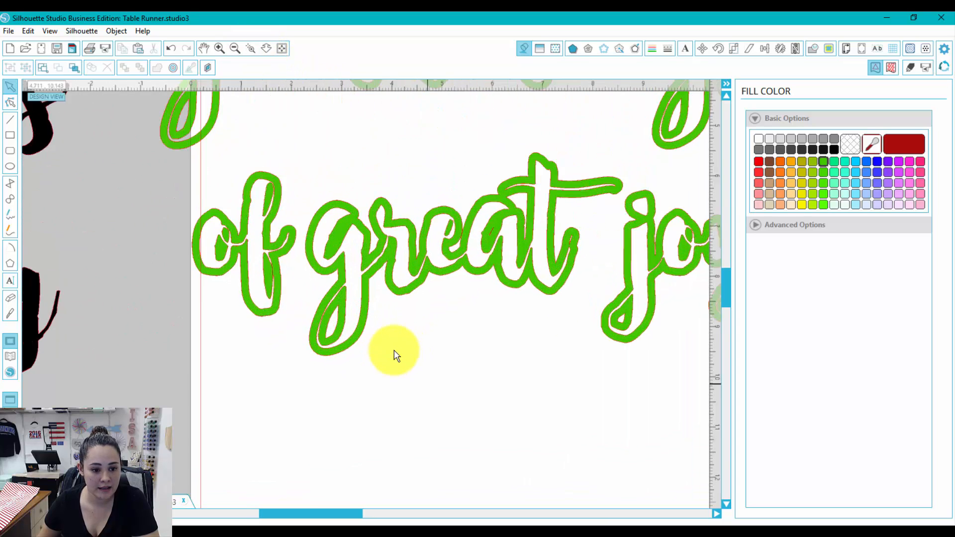
click(280, 48)
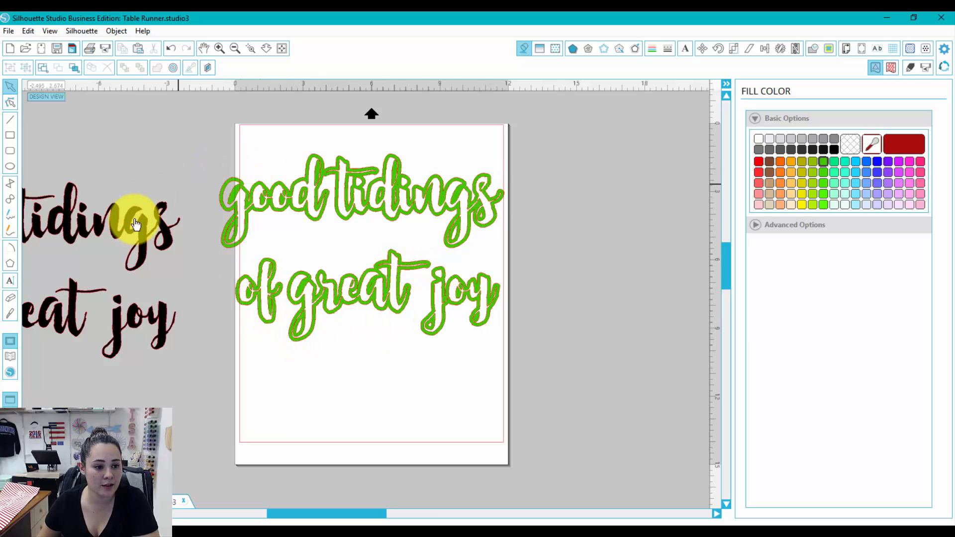
Step: Move the original black lettering slightly farther away from the left edge of the page
drag(131, 234, 106, 233)
click(261, 160)
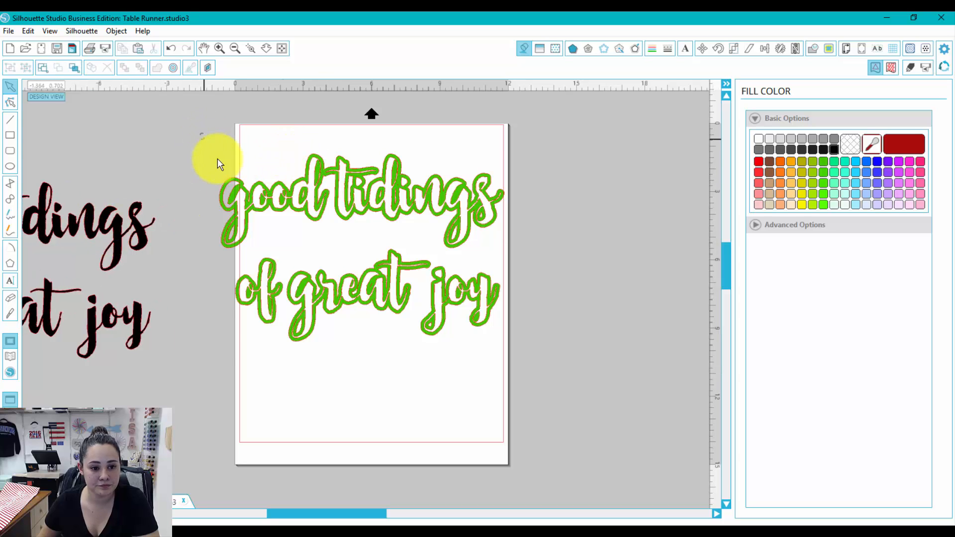
drag(215, 162, 425, 333)
right_click(401, 303)
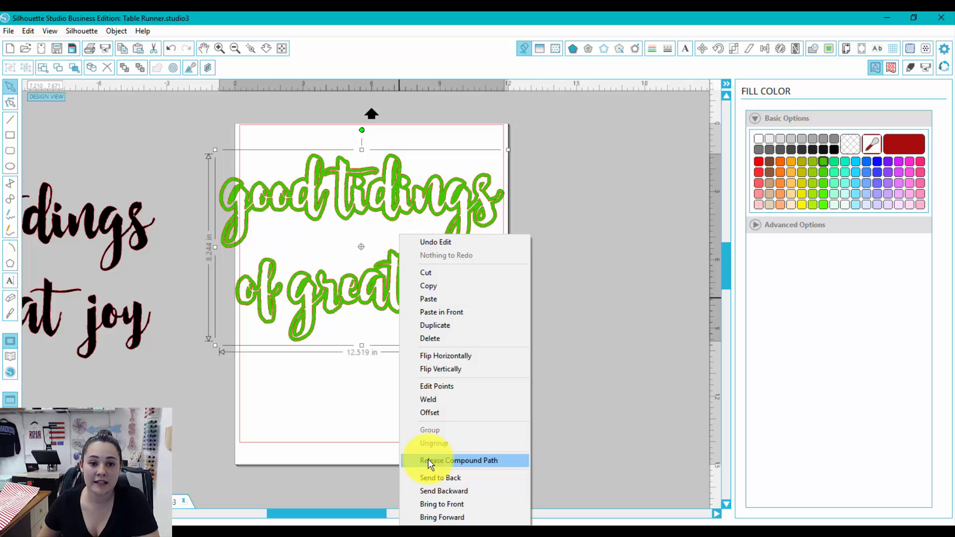
click(380, 433)
Step: Rotate the green outline lettering 90° clockwise and place it inside the cut border near the page's upper-left corner
click(431, 202)
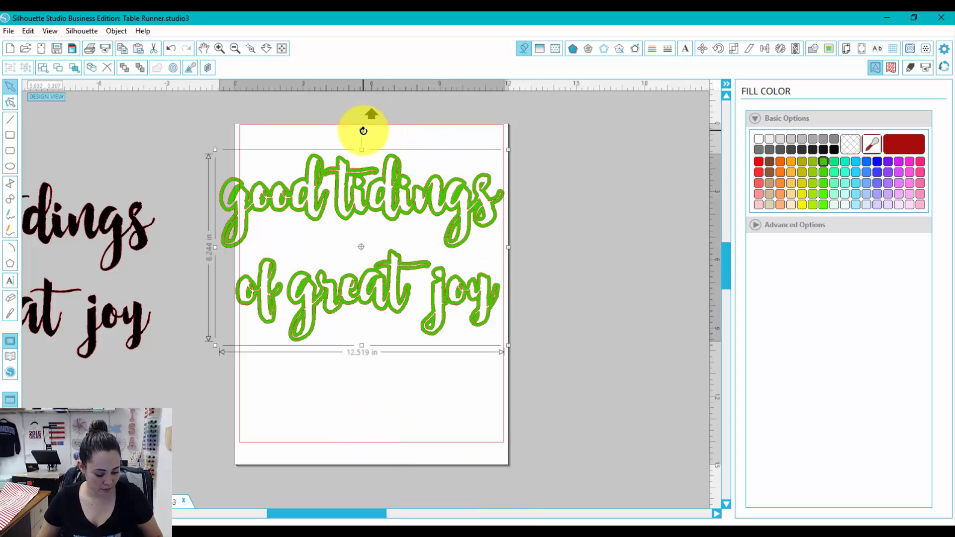
drag(369, 132, 460, 249)
drag(418, 205, 405, 234)
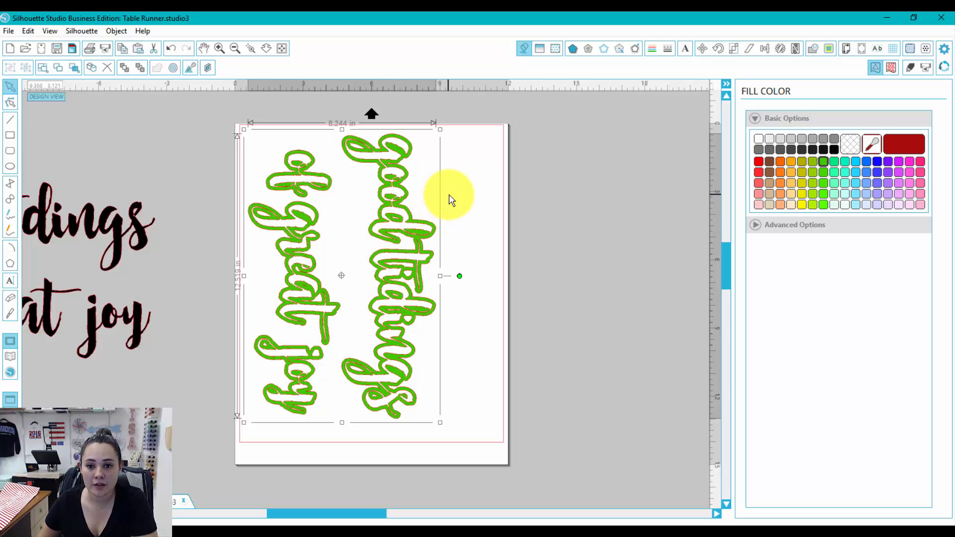
Step: Flip the rotated green lettering horizontally
click(847, 52)
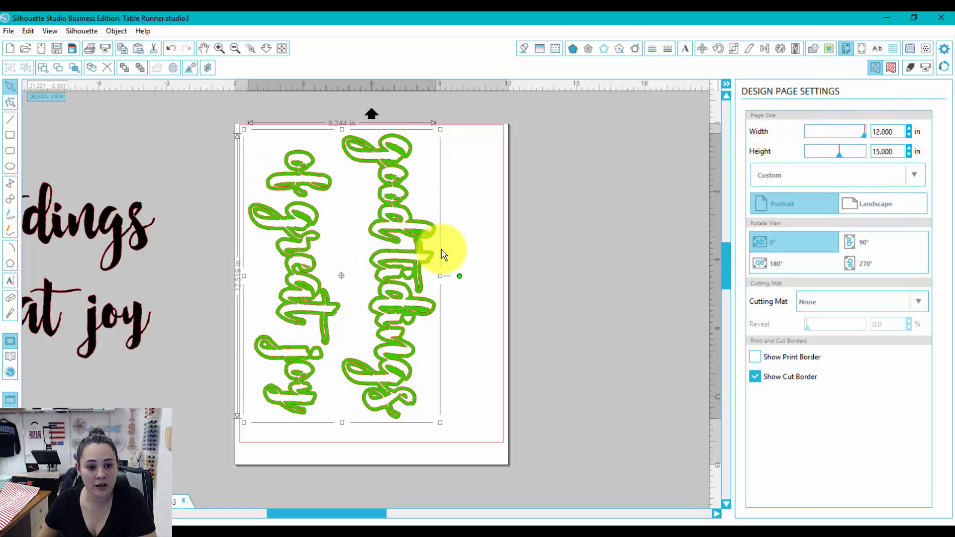
right_click(419, 236)
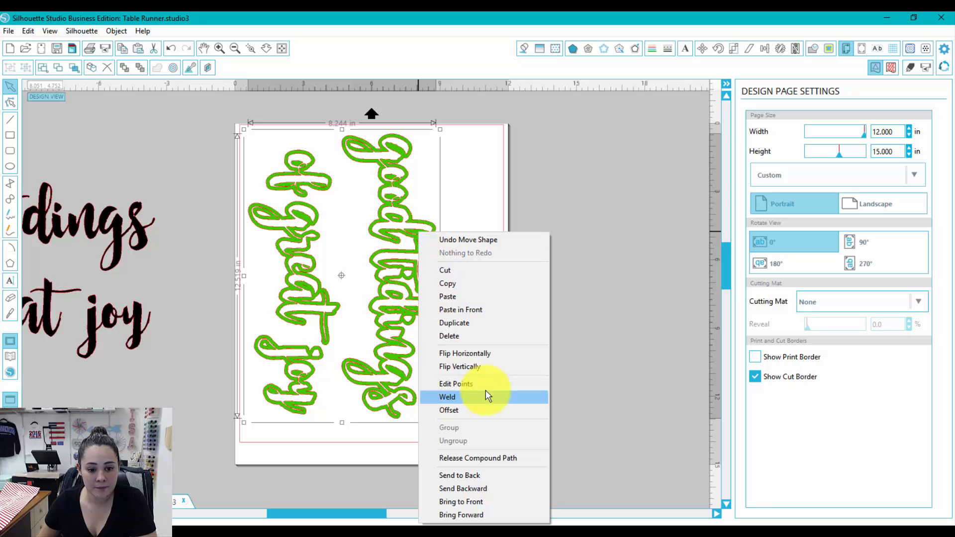
click(487, 356)
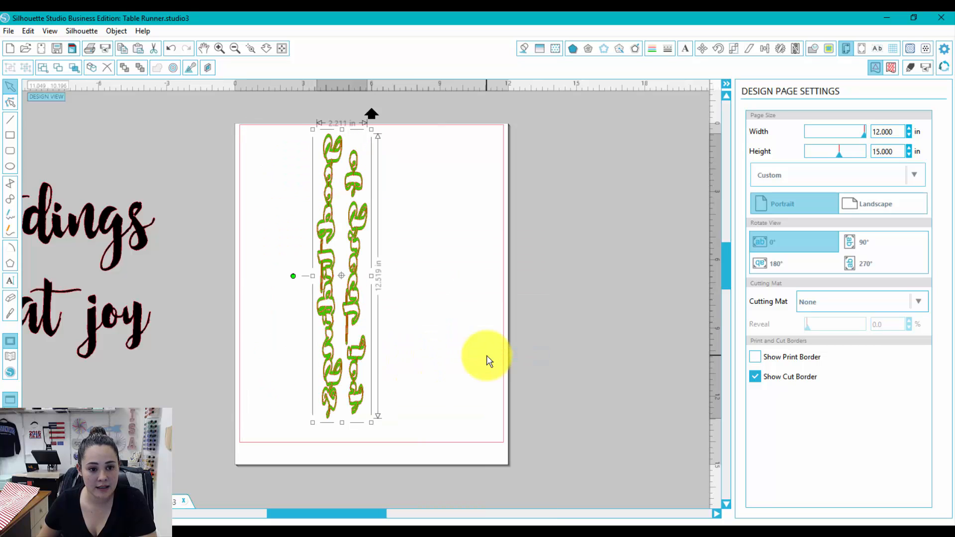
click(478, 279)
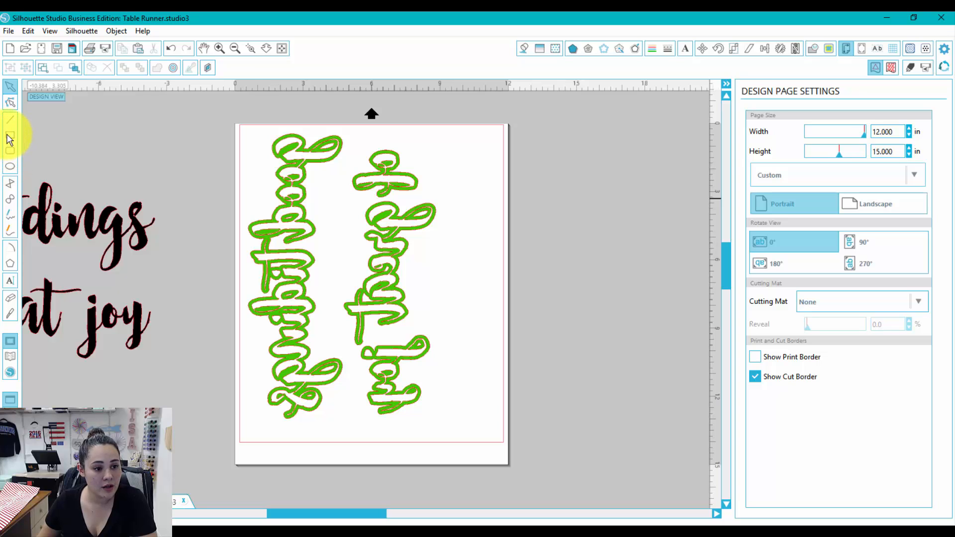
Step: Draw a rectangle about 8.7 × 13.15 in around the mirrored green lettering and nudge the lettering slightly to the right inside it
click(10, 136)
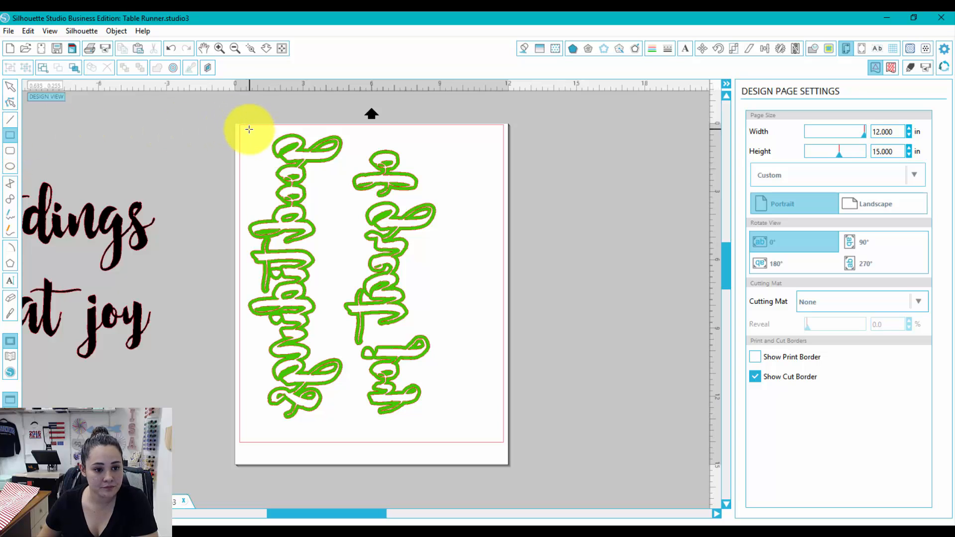
drag(245, 128, 444, 427)
click(10, 86)
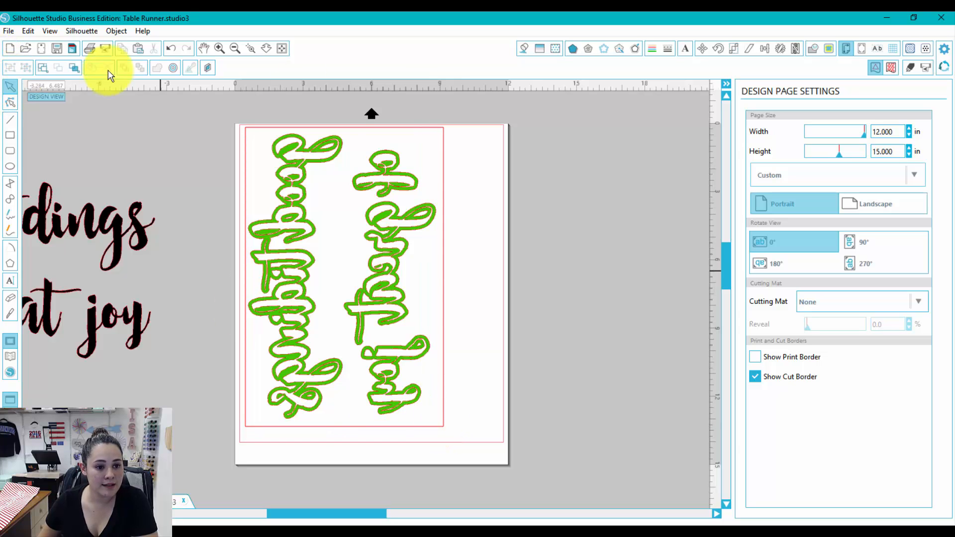
click(384, 207)
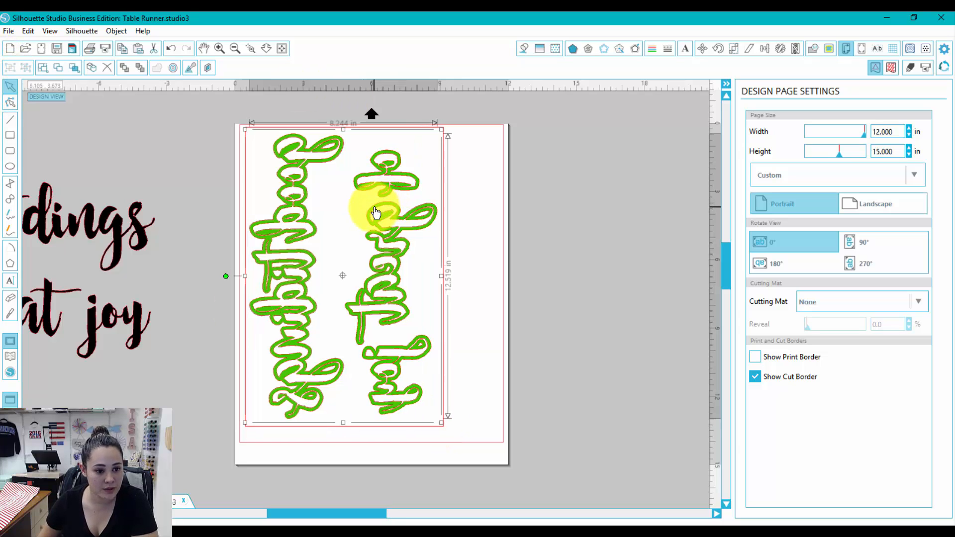
click(485, 269)
Step: Select the lettering with its frame and set Tool 1 to the EasyWeed material with the Automatic Blade
drag(203, 118, 429, 450)
click(908, 66)
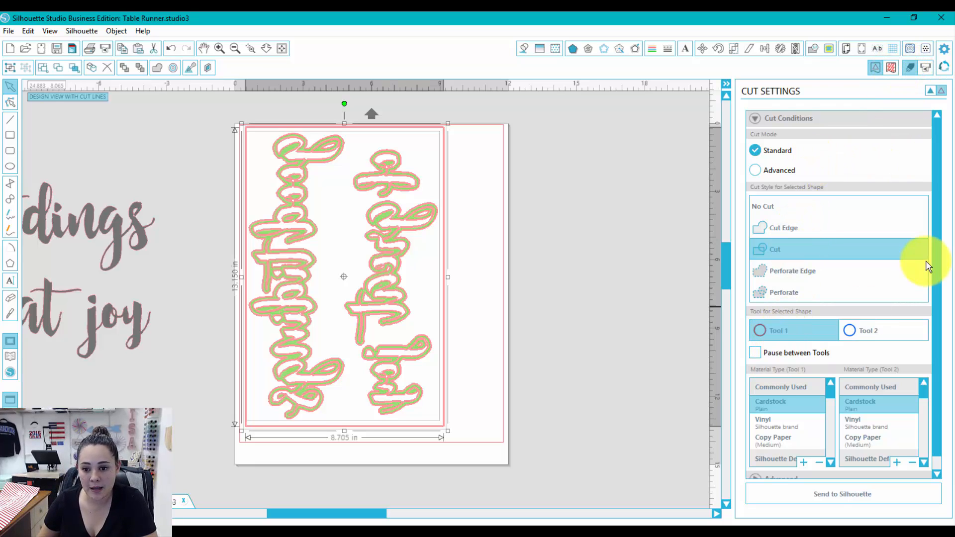
scroll(942, 285, down, 1)
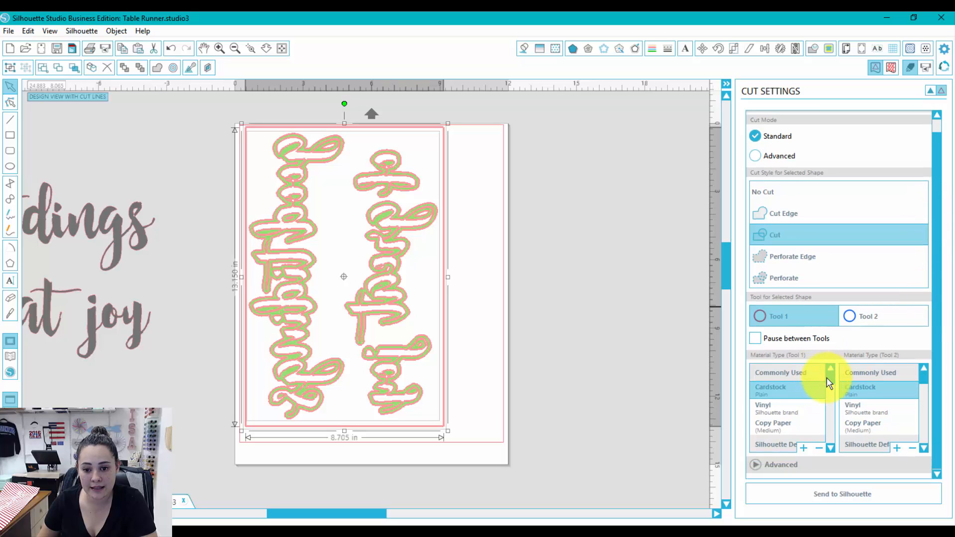
drag(827, 383, 830, 444)
click(786, 409)
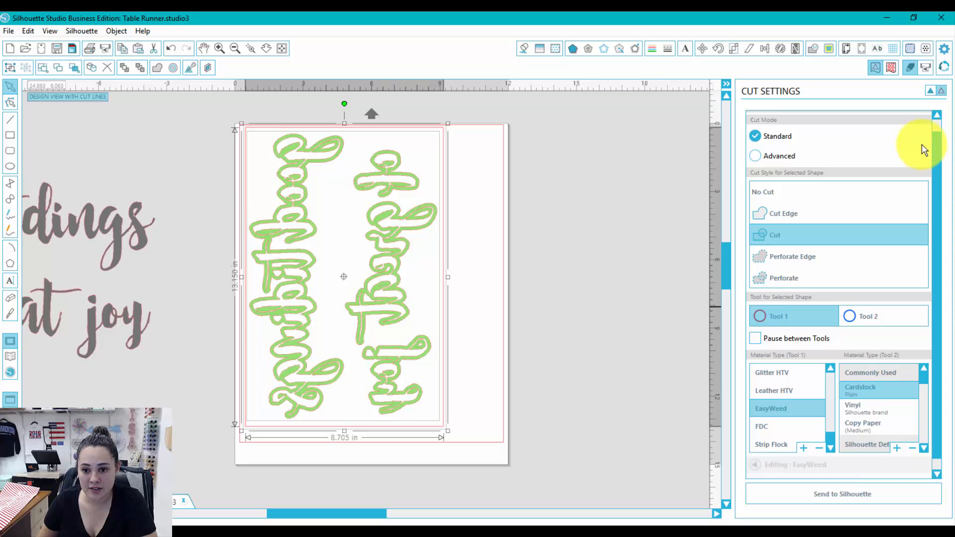
scroll(932, 277, down, 5)
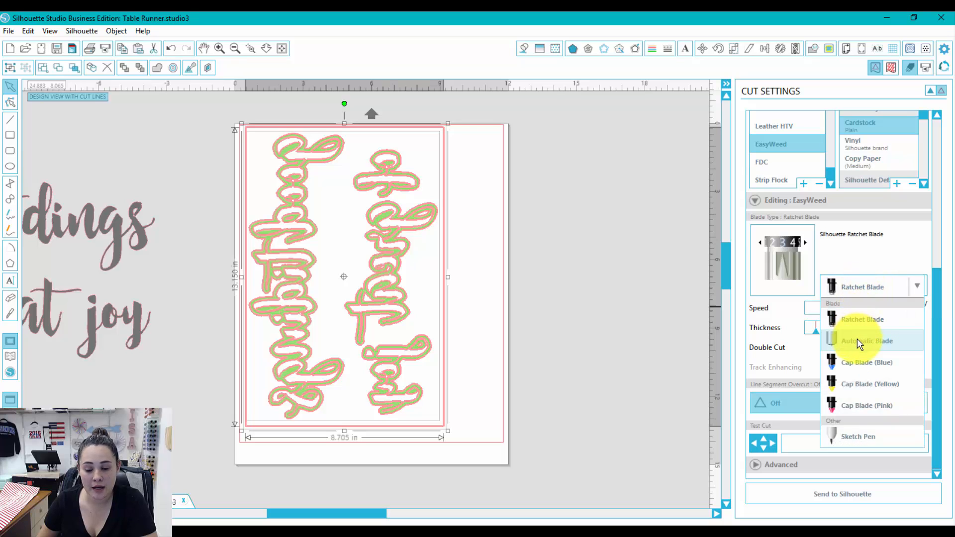
click(859, 342)
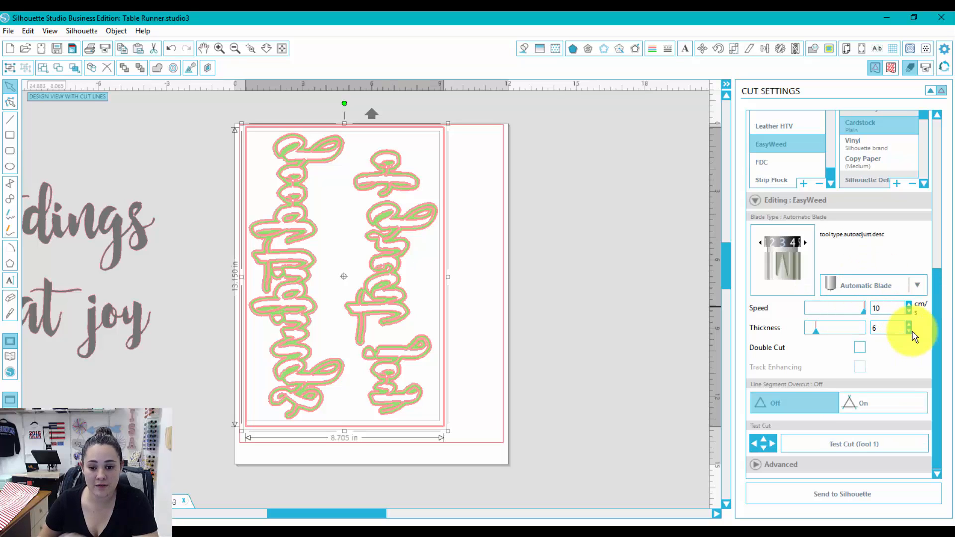